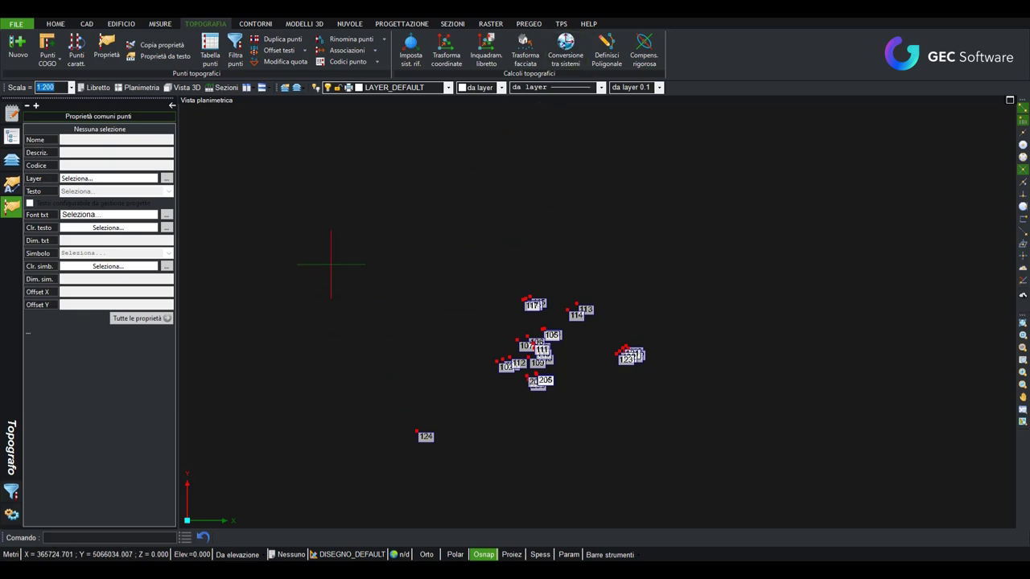
Window-select all 29 survey points, then preview and close the Conversione tra sistemi dialog.
click(332, 258)
click(730, 471)
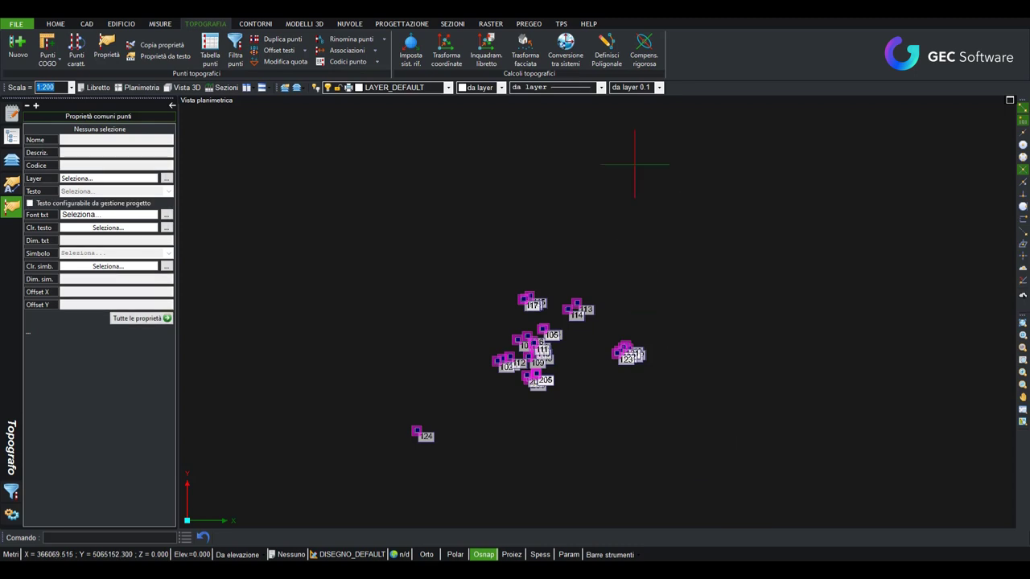
click(572, 48)
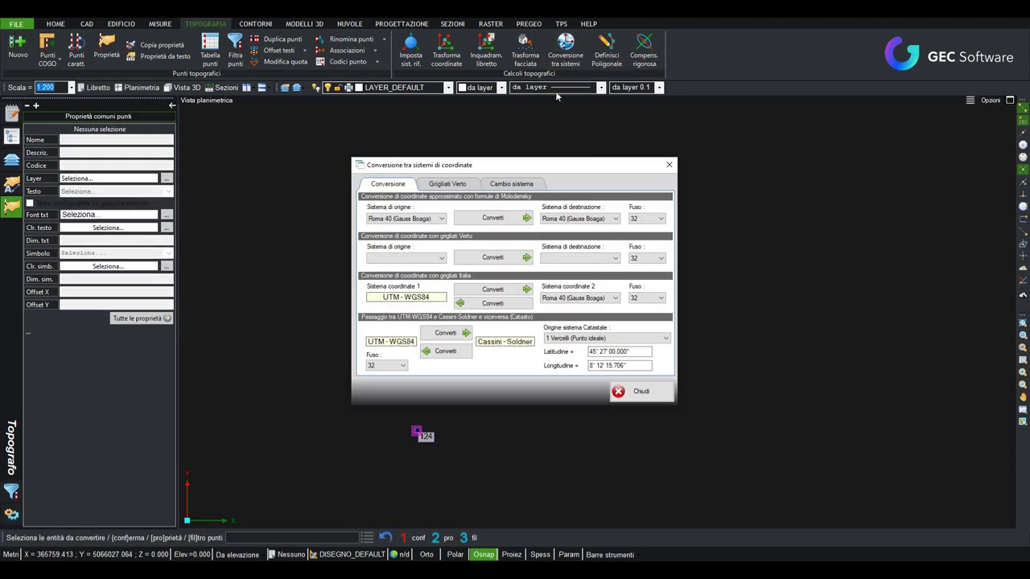
drag(502, 167, 729, 121)
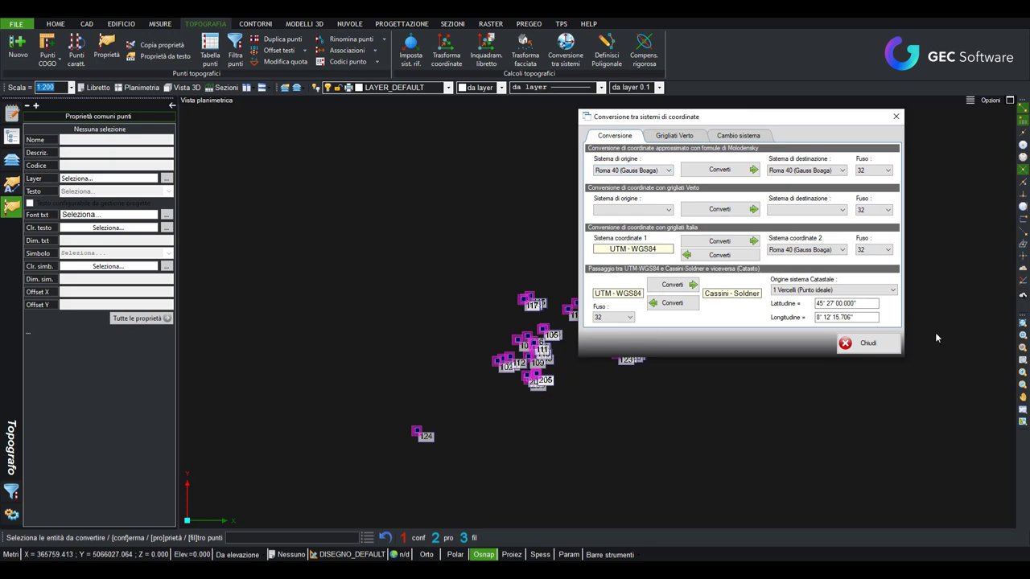
click(896, 117)
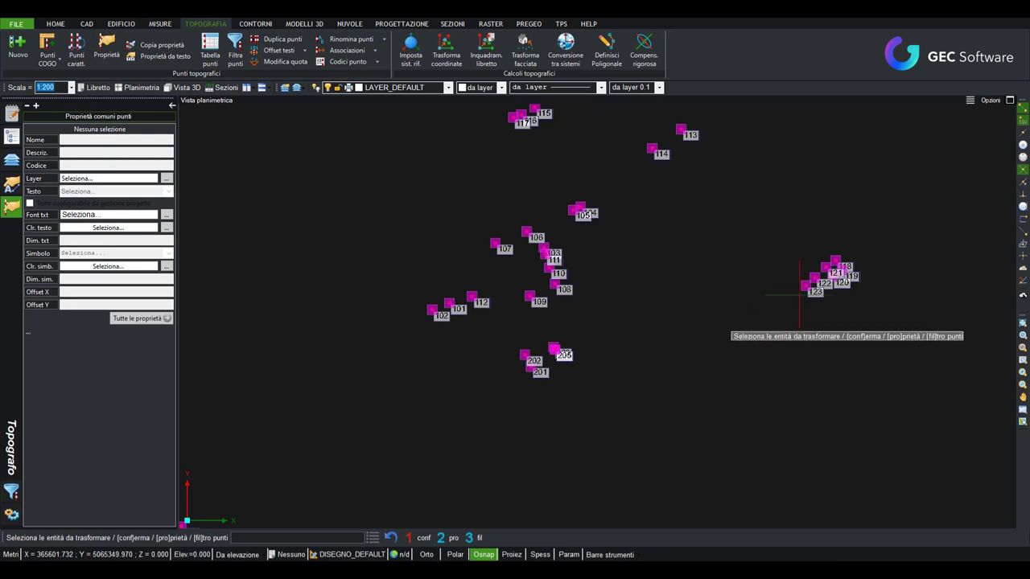
scroll(637, 311, down, 3)
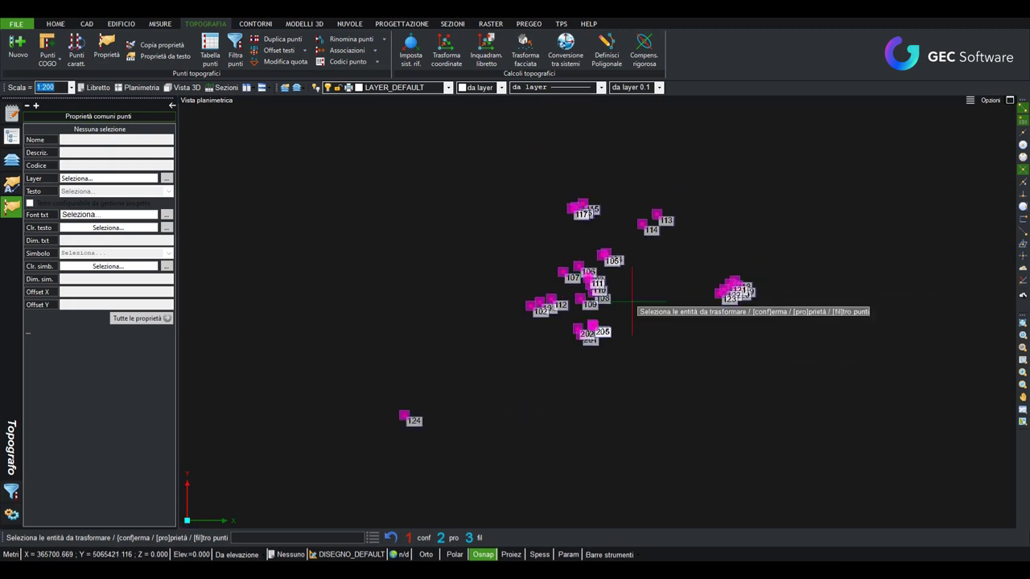
Convert with origin ETRF89 (UTM-WGS84) and destination Roma 40 (Gauss Boaga), zone 32.
click(563, 64)
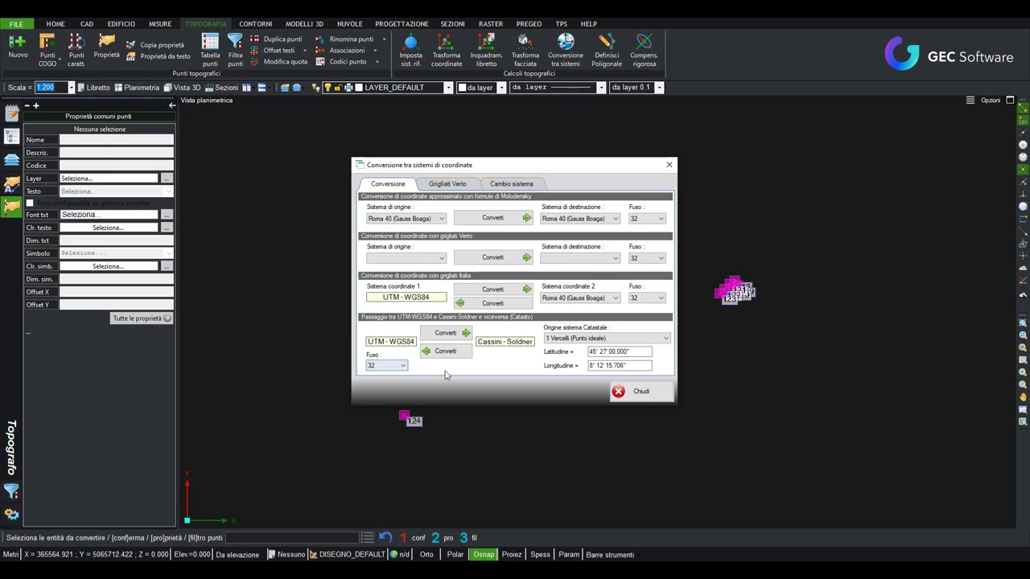
click(446, 223)
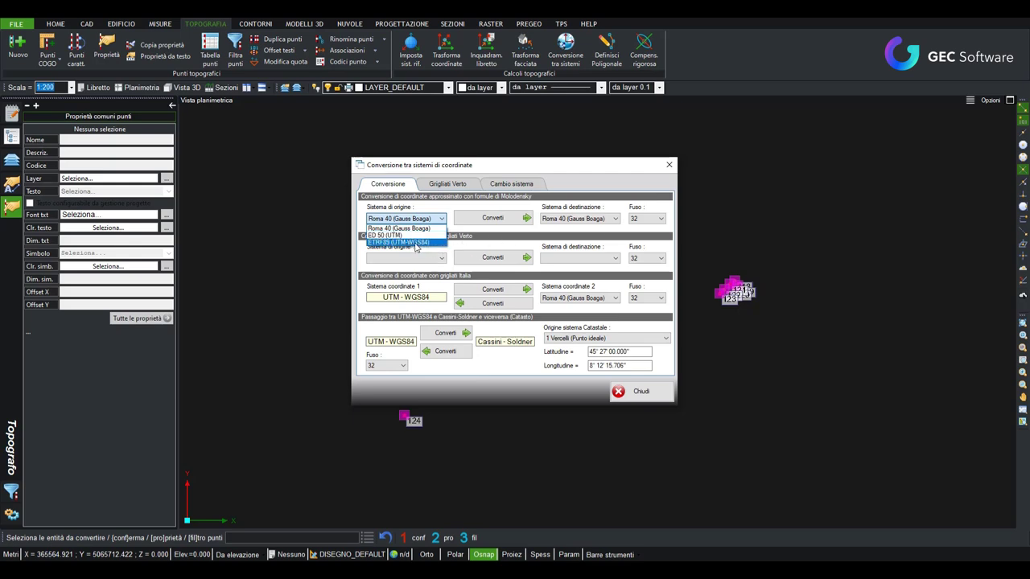
click(415, 243)
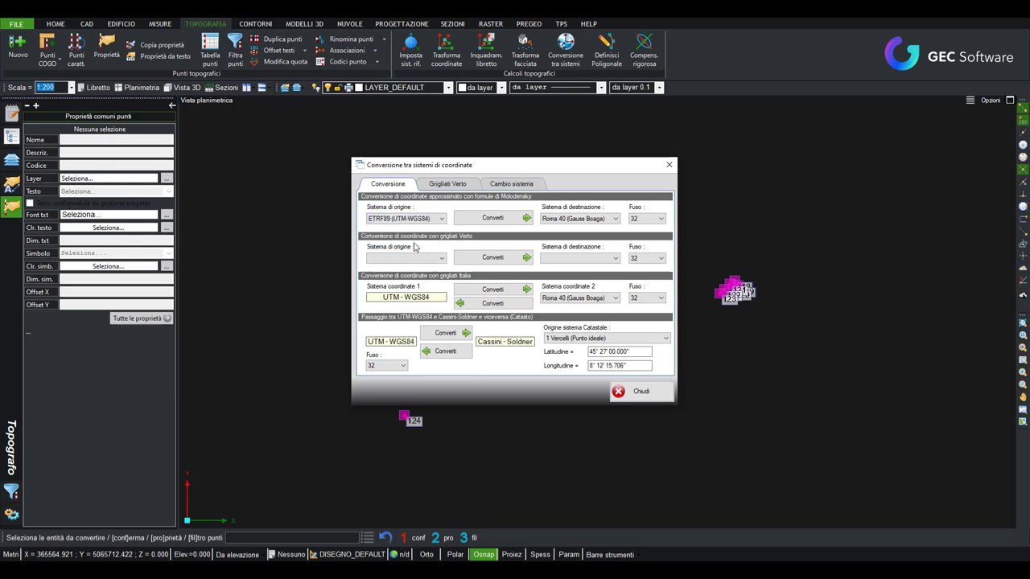
click(598, 222)
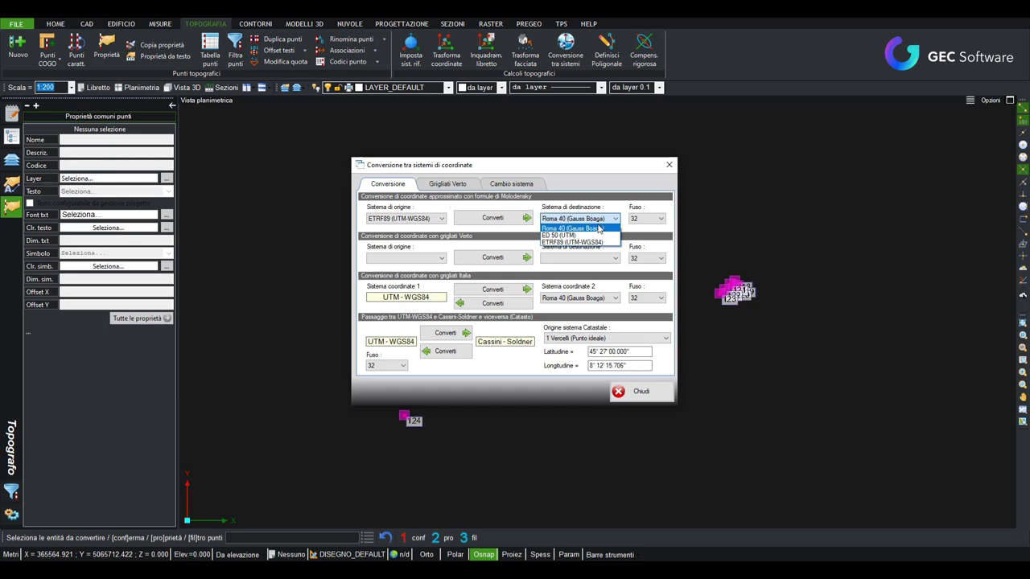
click(598, 229)
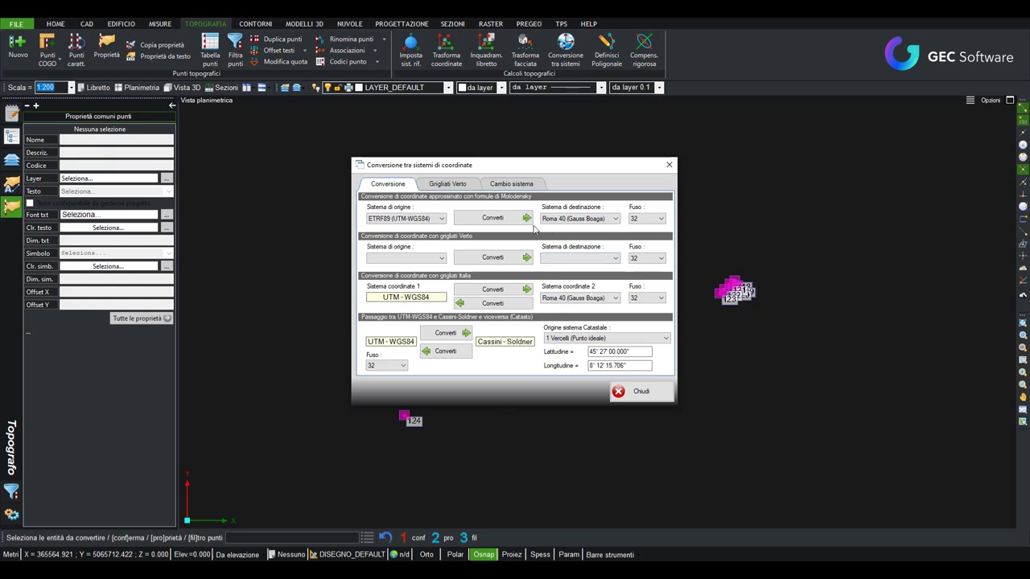
click(479, 221)
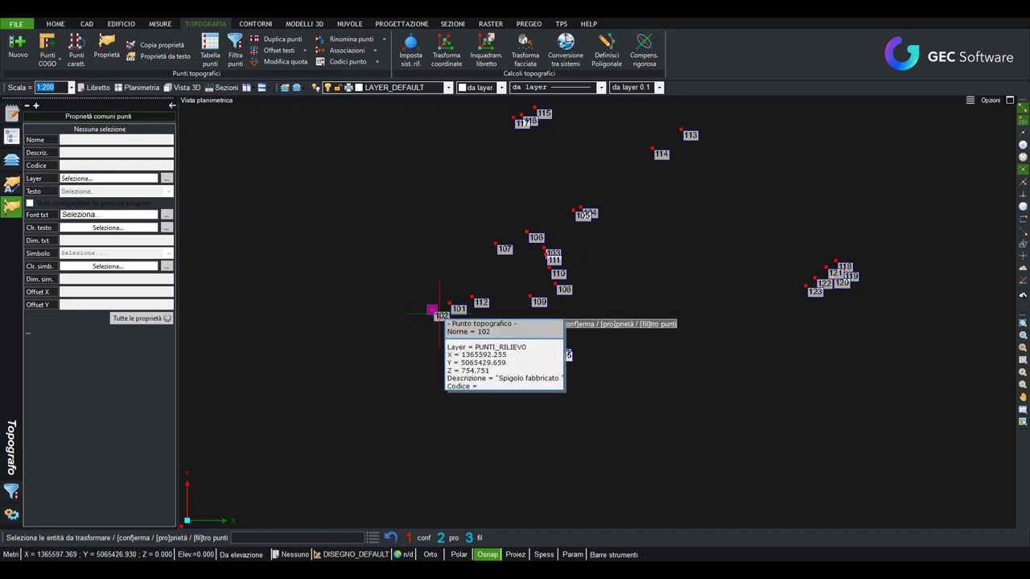
Confirm the Roma 40 transformation and restart Conversione tra sistemi.
click(394, 540)
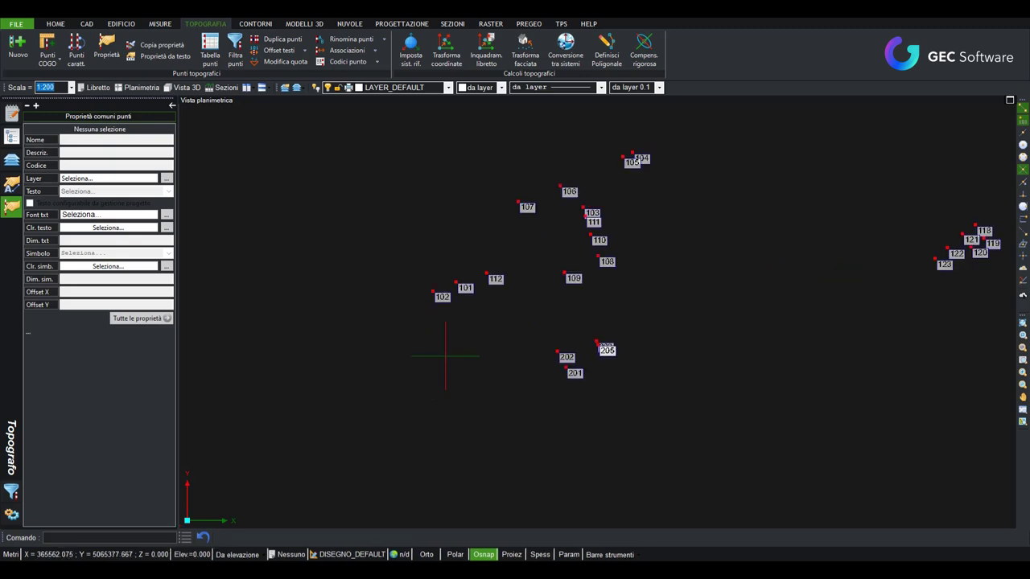
mouse_move(433, 291)
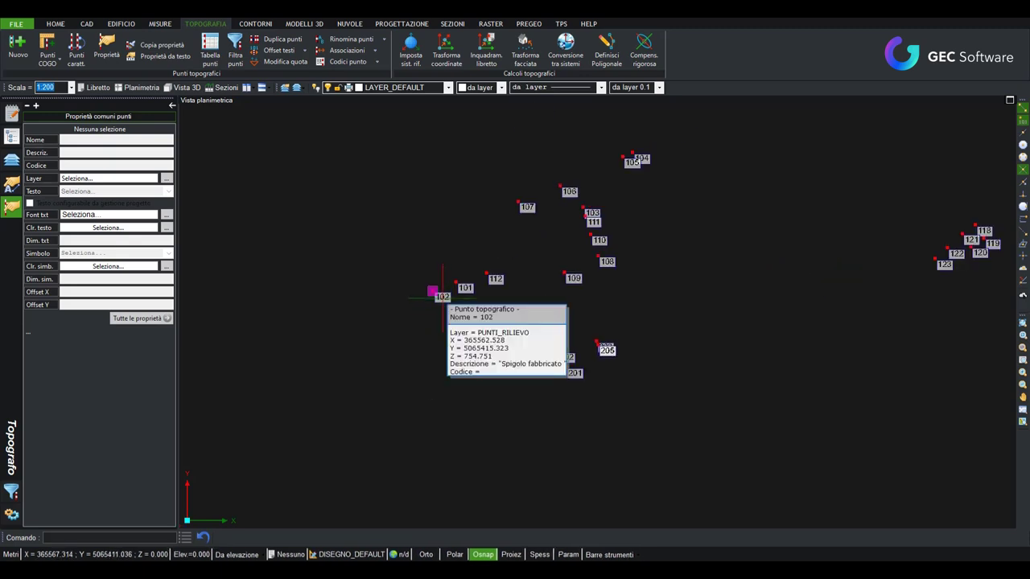
click(566, 48)
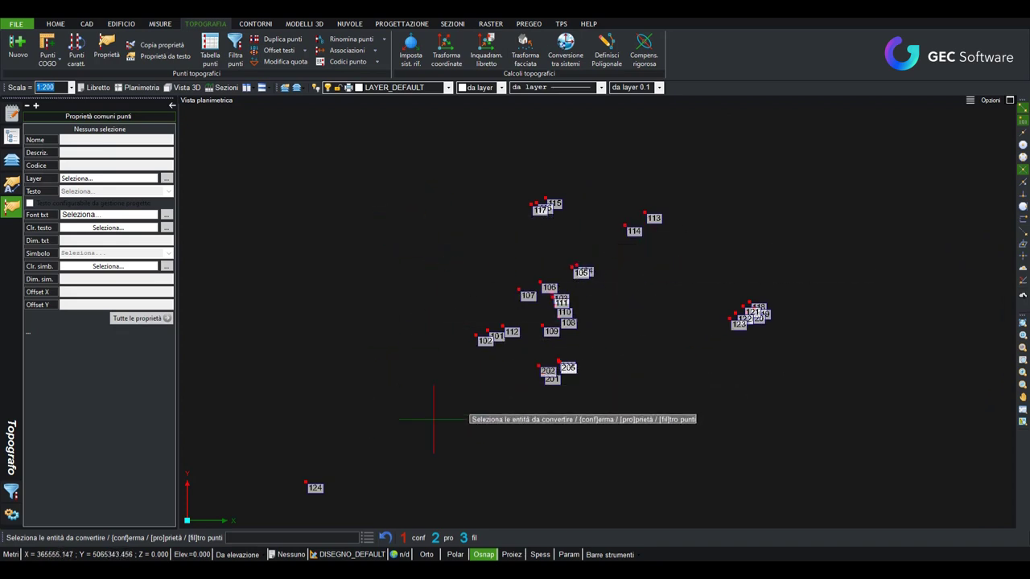
Window-select all survey points and review the Grigliati Verto and Conversione pages of the dialog.
click(236, 142)
click(840, 493)
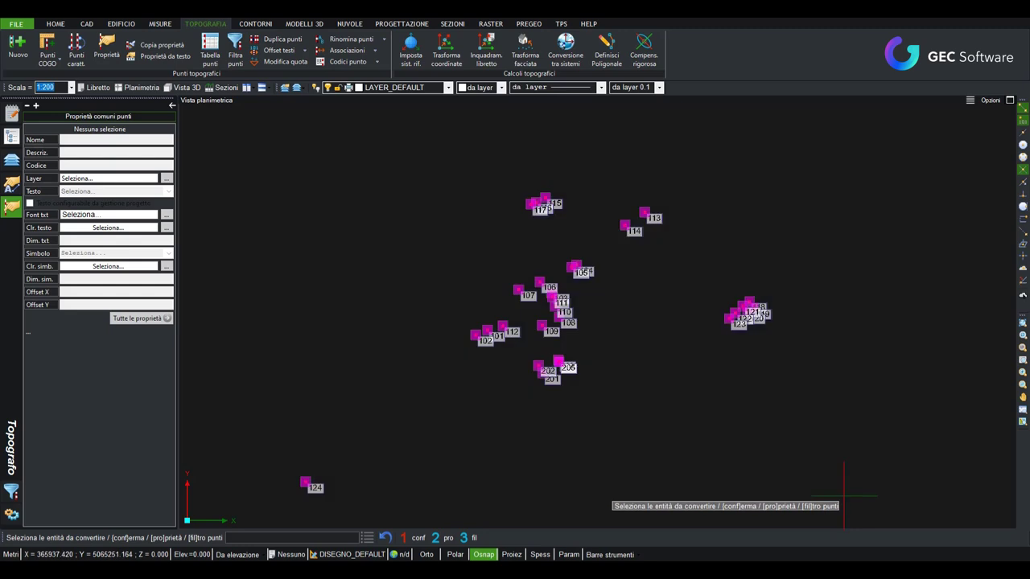
click(415, 537)
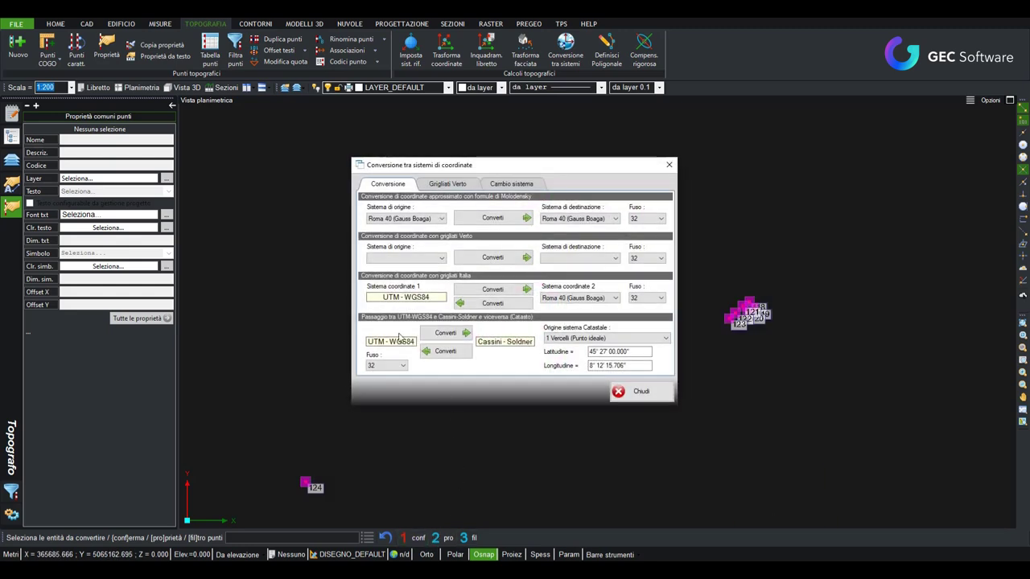
click(447, 184)
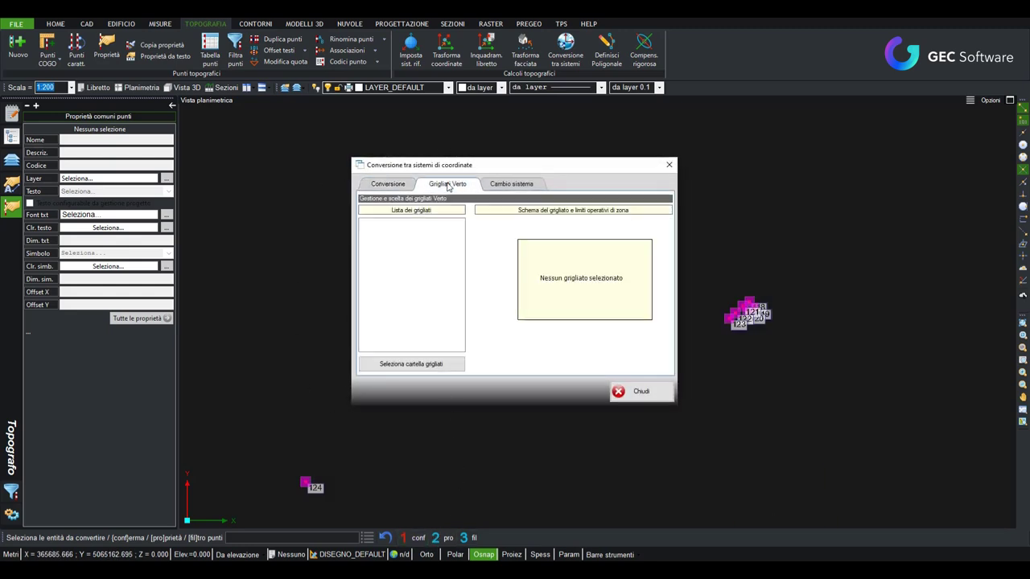
click(388, 183)
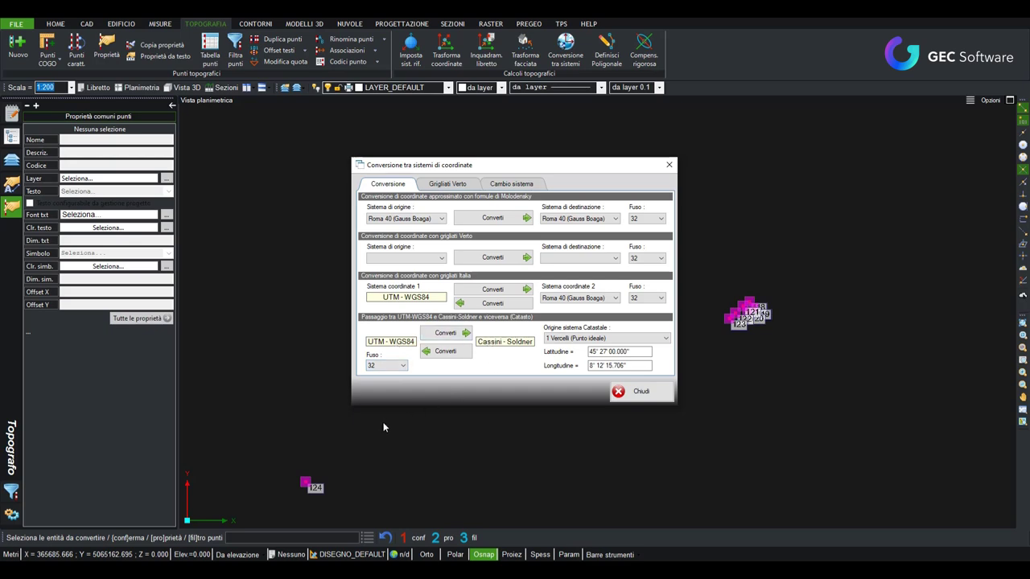
Set cadastral origin 12 Roma (Monte Mario) and convert UTM-WGS84 points to Cassini-Soldner.
click(655, 339)
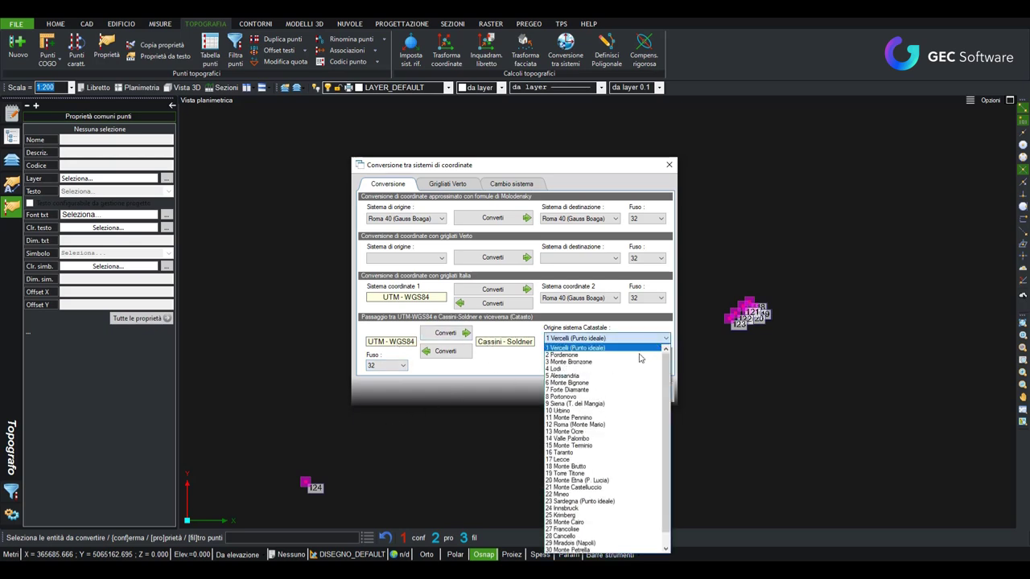
click(579, 425)
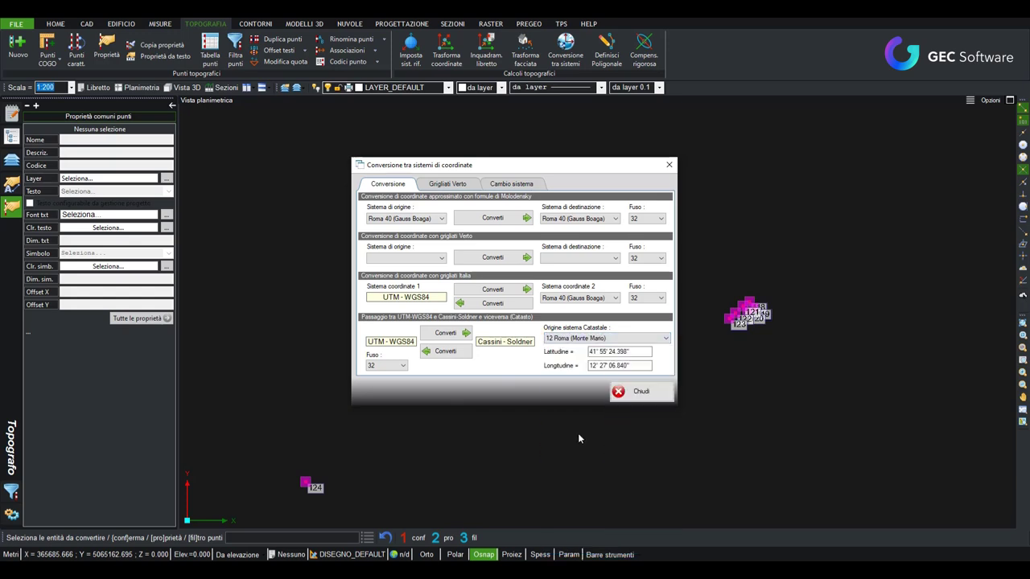
click(446, 335)
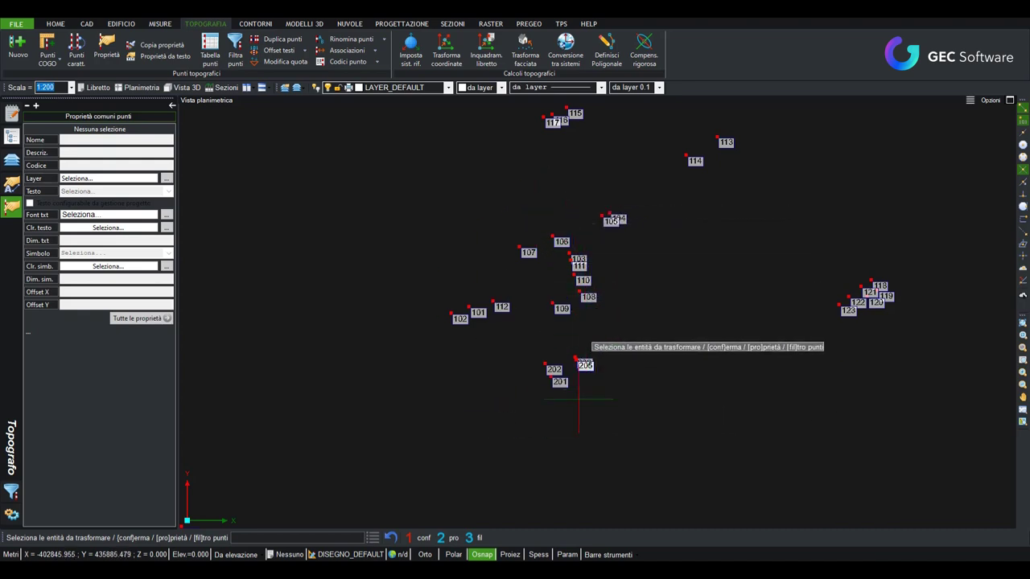
Confirm the Cassini-Soldner conversion, select all 29 points, and reopen Conversione tra sistemi.
click(421, 538)
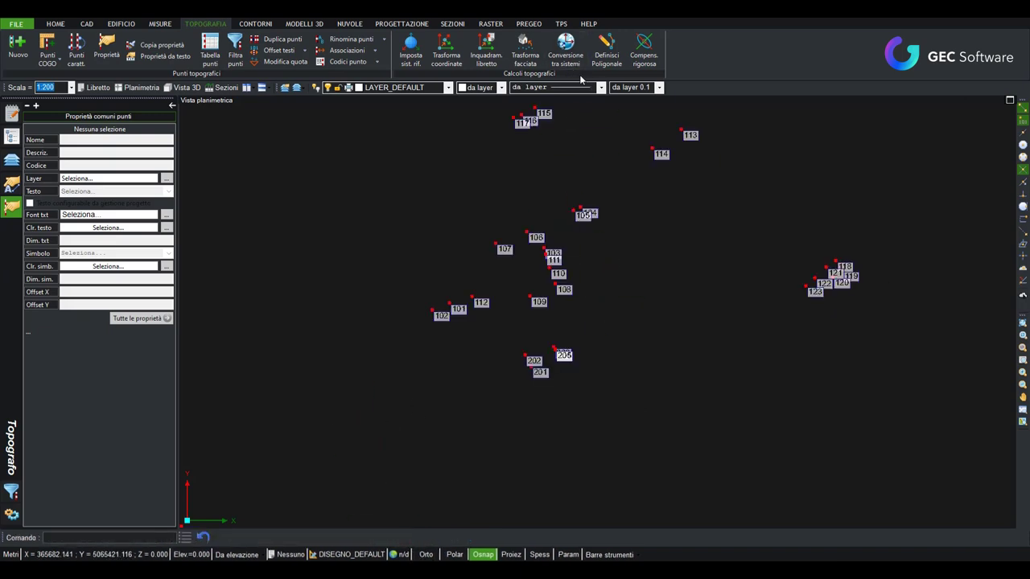
scroll(451, 165, down, 2)
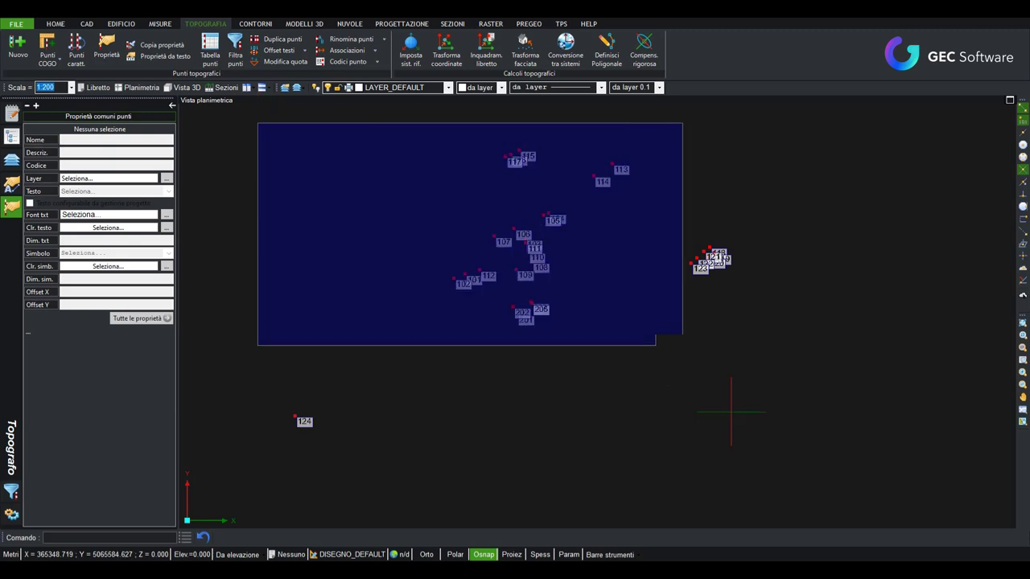
key(ctrl+a)
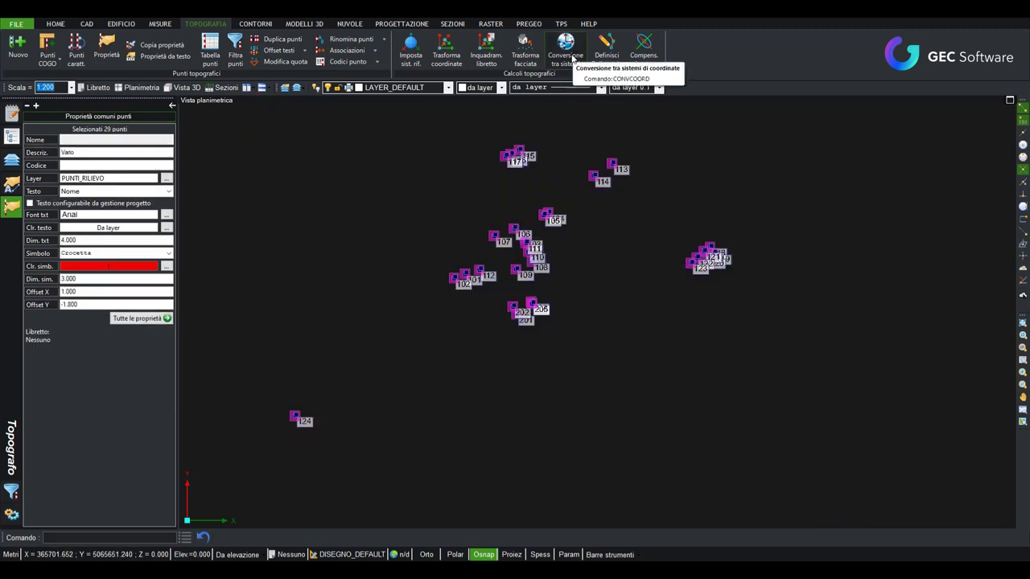
click(573, 59)
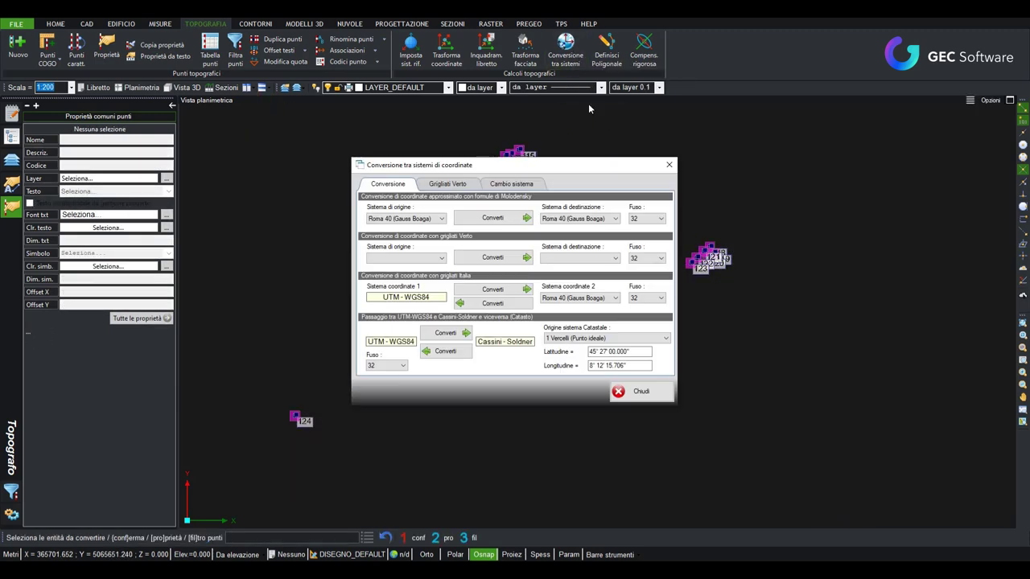
click(447, 185)
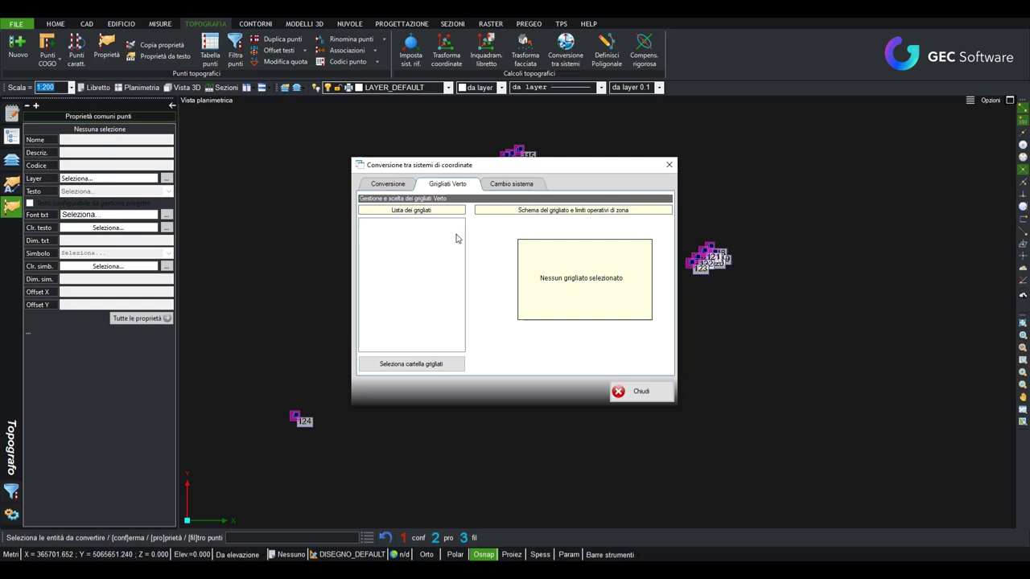
click(521, 187)
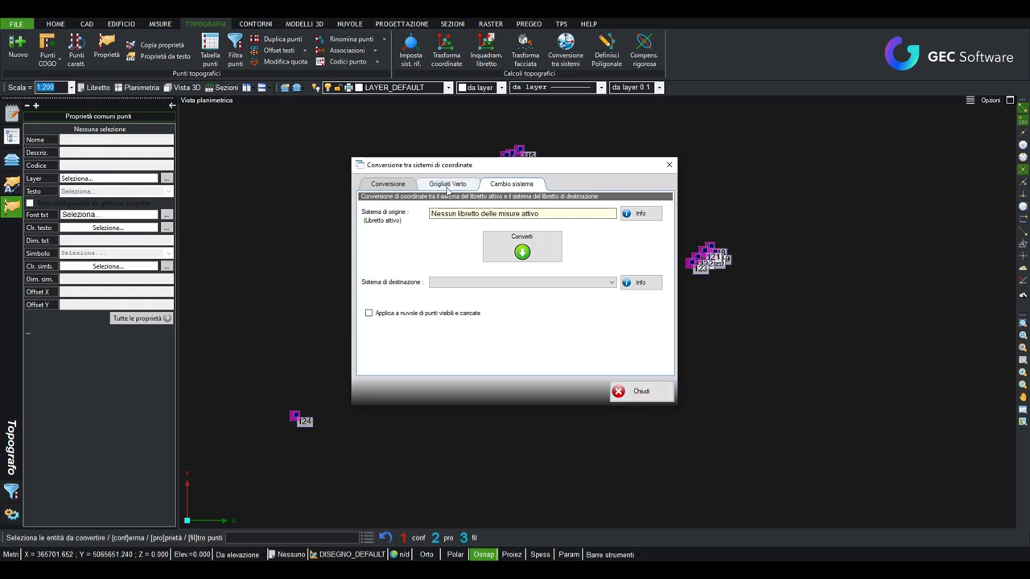
click(448, 187)
click(388, 185)
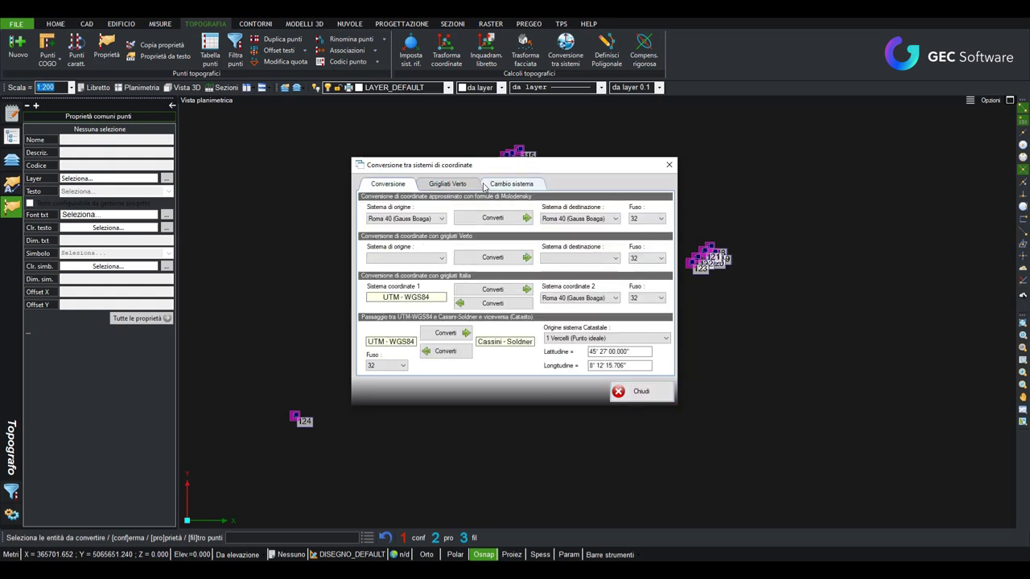